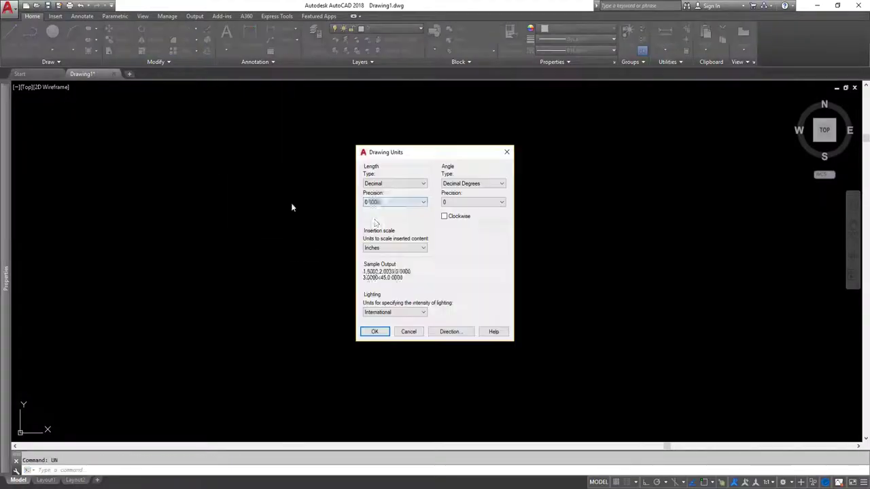
# Accept the drawing units, then bring up the Object Snap settings with OS and close them
pyautogui.click(375, 332)
pyautogui.write('os')
pyautogui.press('Return')
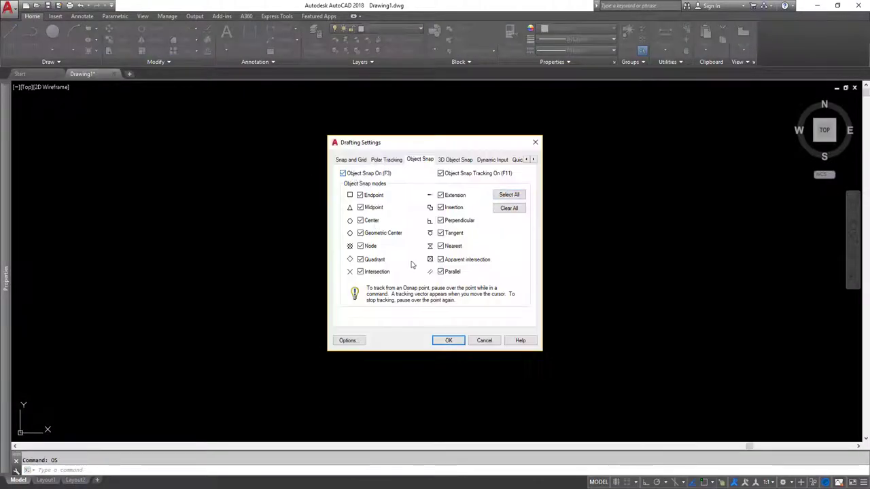
pyautogui.press('Escape')
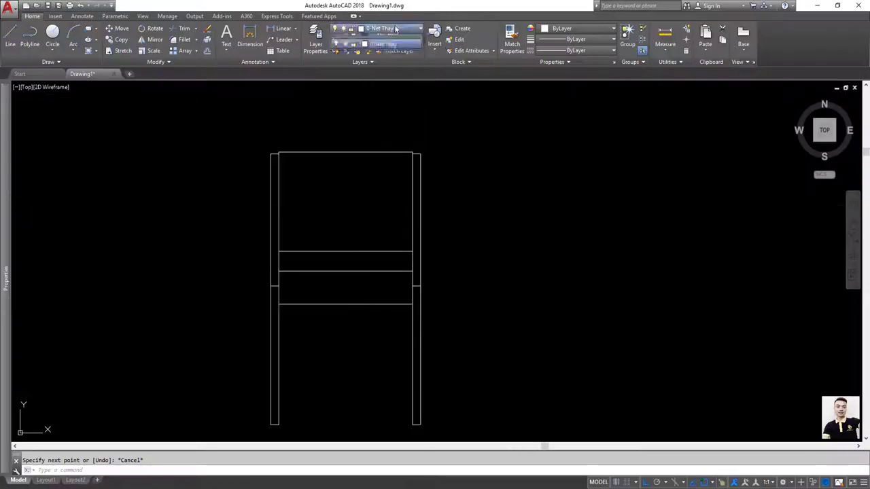
# Open the full hatch settings, then pick the leg's corner as a starting point for mirroring
pyautogui.click(517, 62)
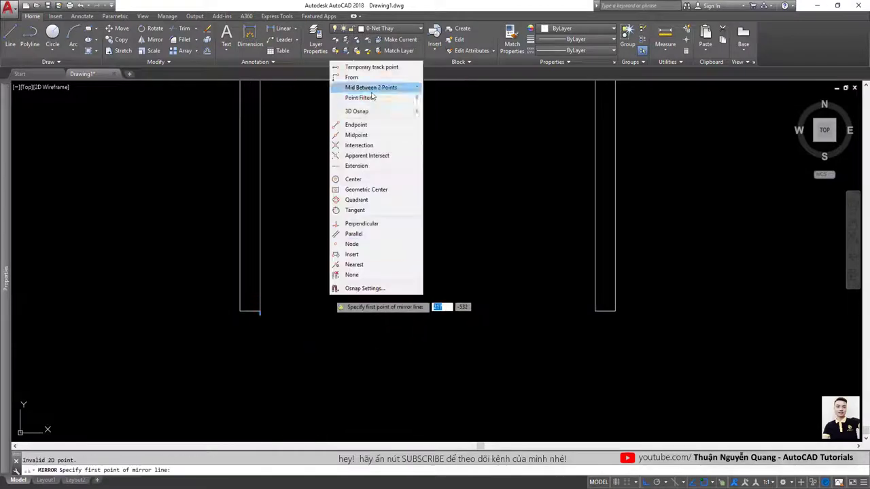
pyautogui.click(260, 314)
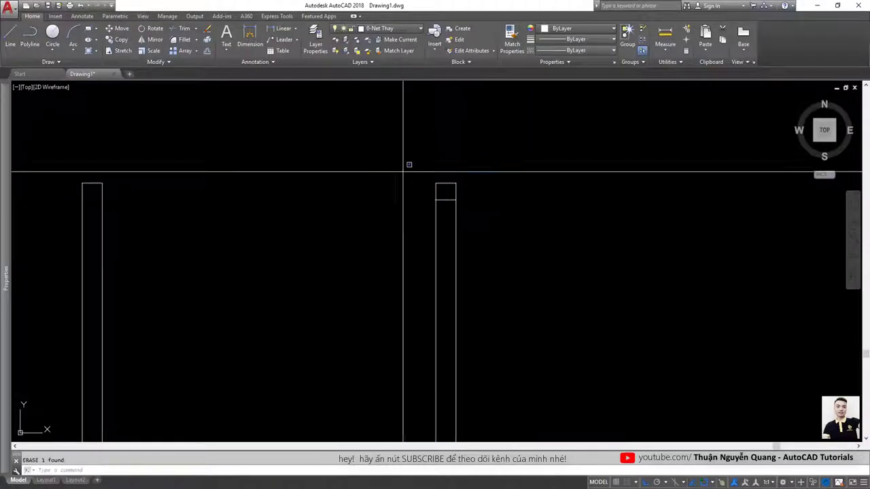
# Snap a point using the Shift+right-click snap menu, then offset construction lines by 40
pyautogui.keyDown('shift'); pyautogui.rightClick(443, 220); pyautogui.keyUp('shift')
pyautogui.click(486, 244)
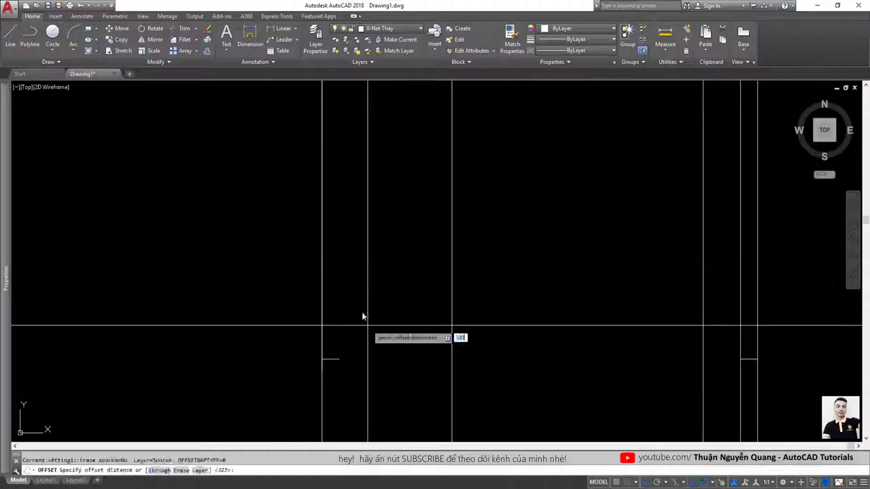
pyautogui.write('40')
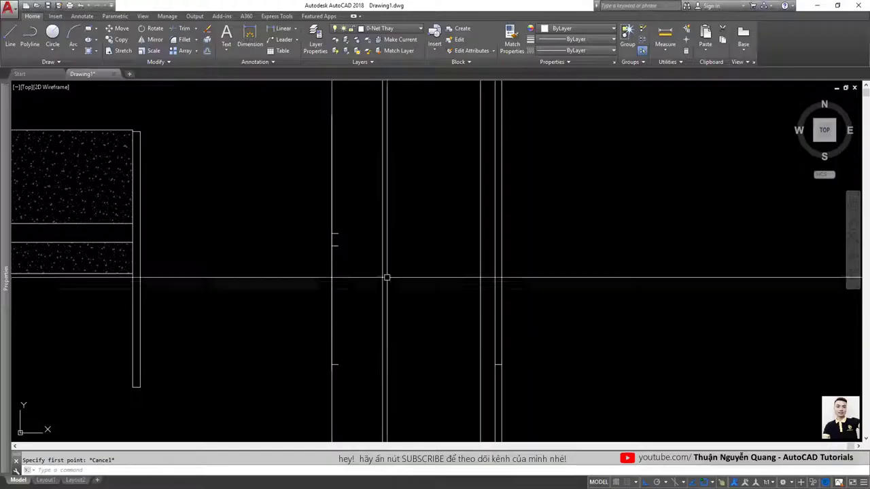
# Draw the seat rail rectangle from a line corner, start moving it, and check the chair reference
pyautogui.click(560, 235)
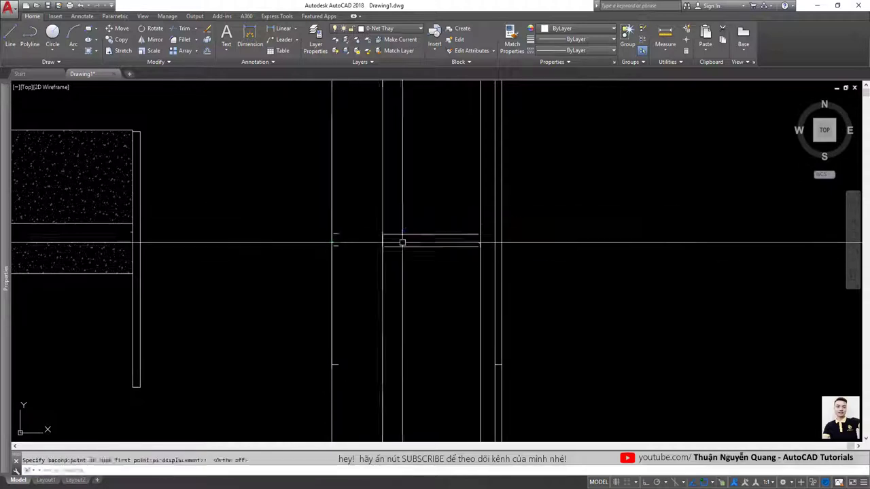
pyautogui.click(349, 211)
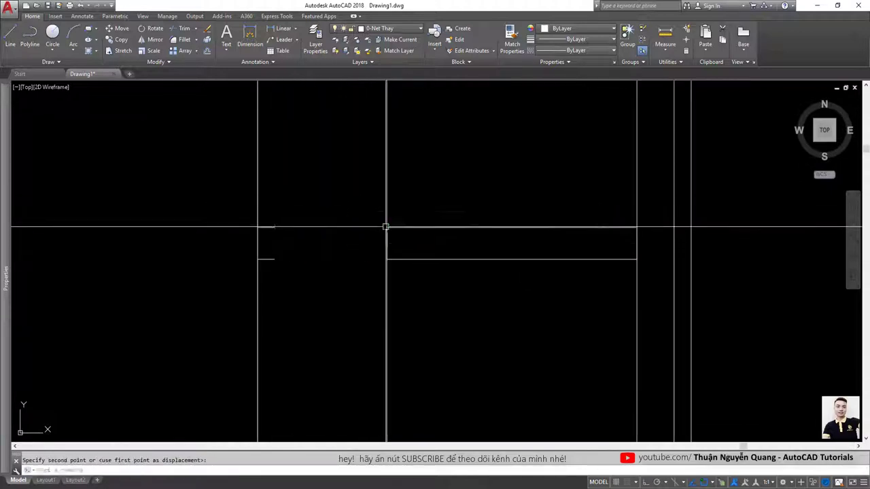
pyautogui.scroll(-5, 385, 227)
pyautogui.hotkey('alt', 'Tab')
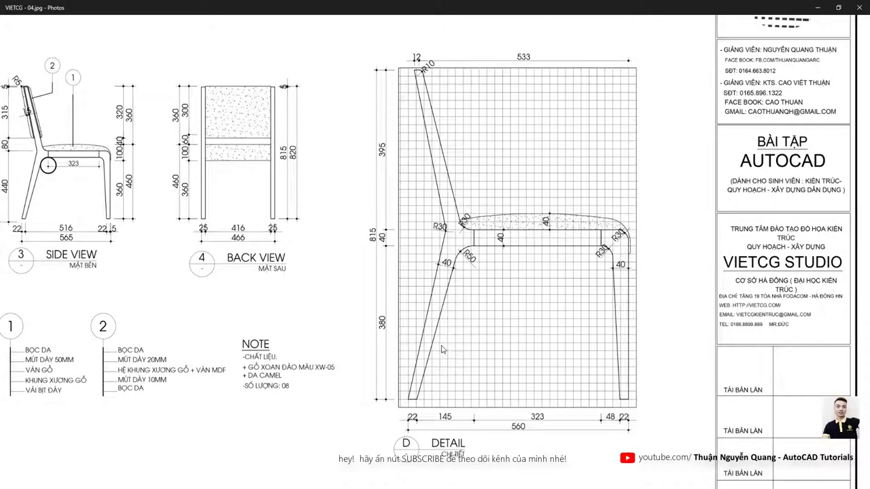
pyautogui.hotkey('alt', 'Tab')
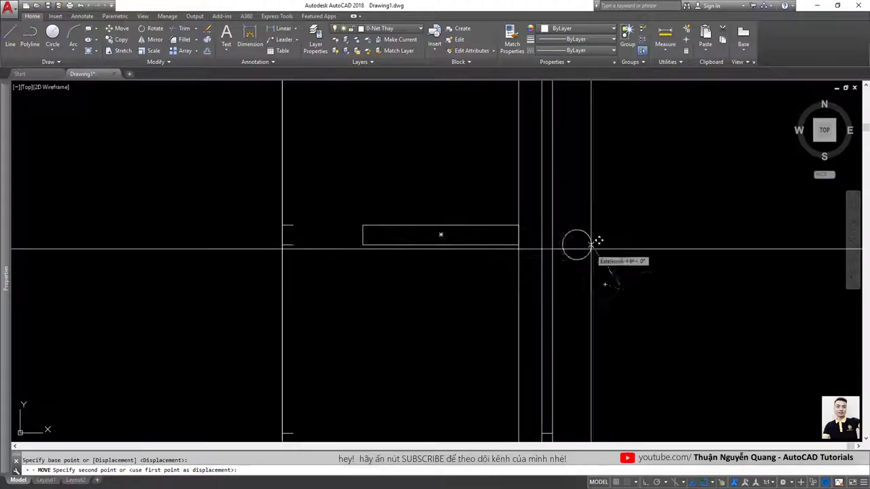
# Recheck the chair reference, cancel the move, and erase a spare vertical construction line
pyautogui.hotkey('alt', 'Tab')
pyautogui.hotkey('alt', 'Tab')
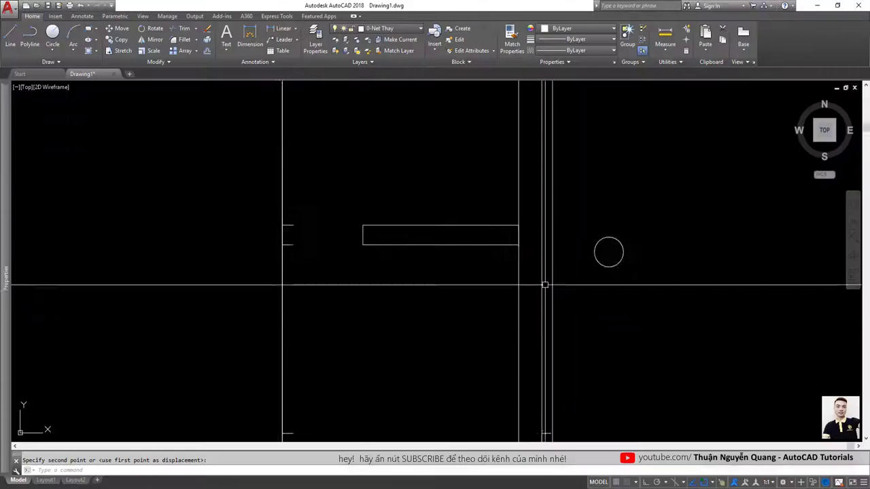
pyautogui.hotkey('alt', 'Tab')
pyautogui.hotkey('alt', 'Tab')
pyautogui.press('Escape')
pyautogui.click(474, 265)
pyautogui.press('Delete')
pyautogui.moveTo(461, 240); pyautogui.dragTo(462, 250, button='middle')
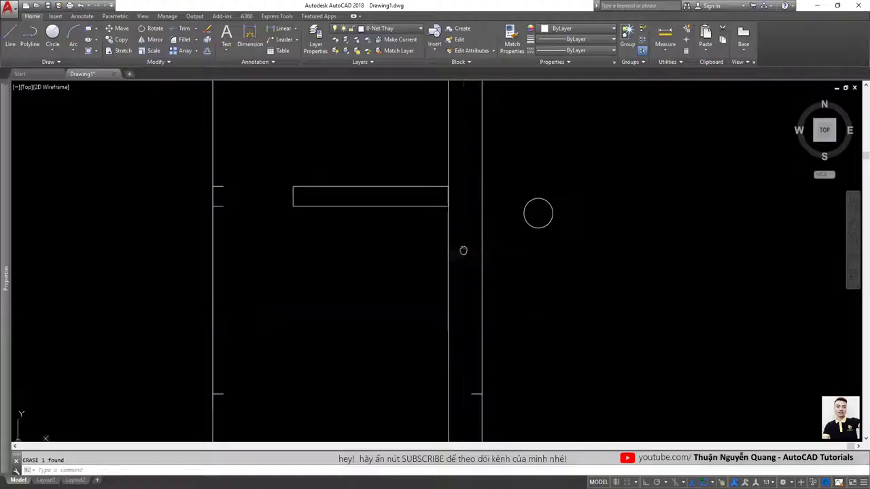
pyautogui.press('Escape')
# Fillet the seat rail's top edge into the vertical leg line, then select the leftover segment
pyautogui.write('l')
pyautogui.press('Return')
pyautogui.click(493, 154)
pyautogui.write('tr')
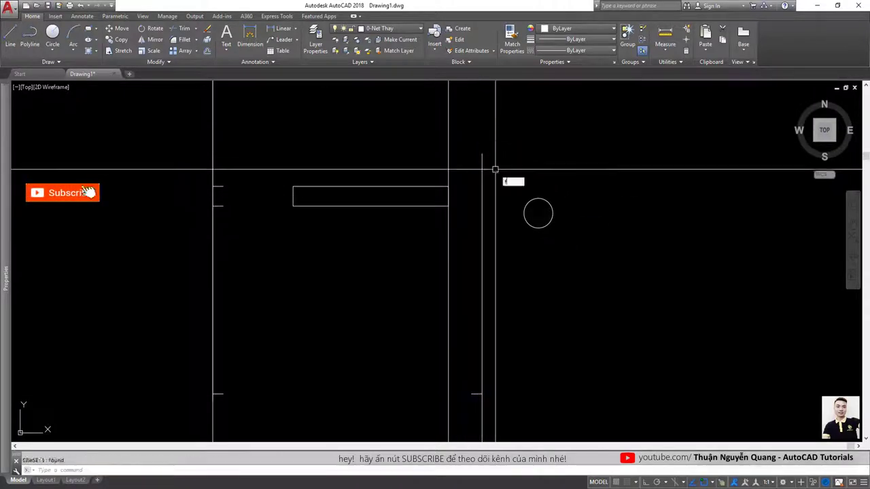
pyautogui.press('Return')
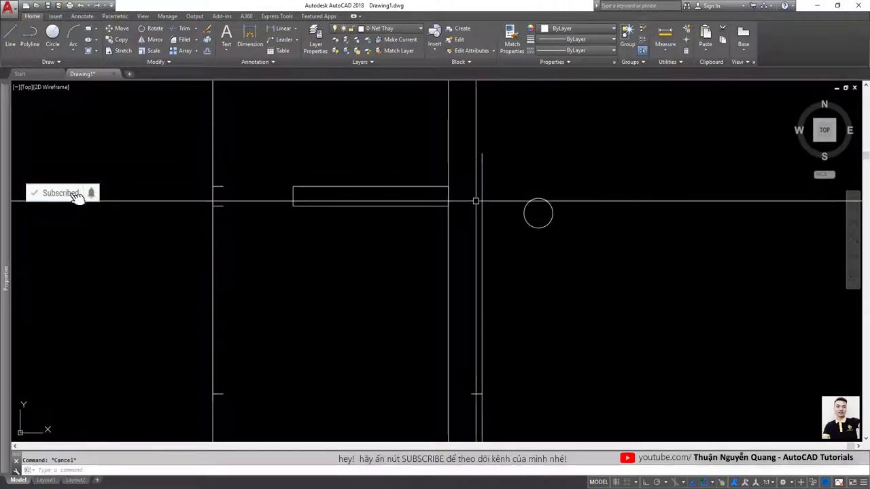
pyautogui.click(481, 201)
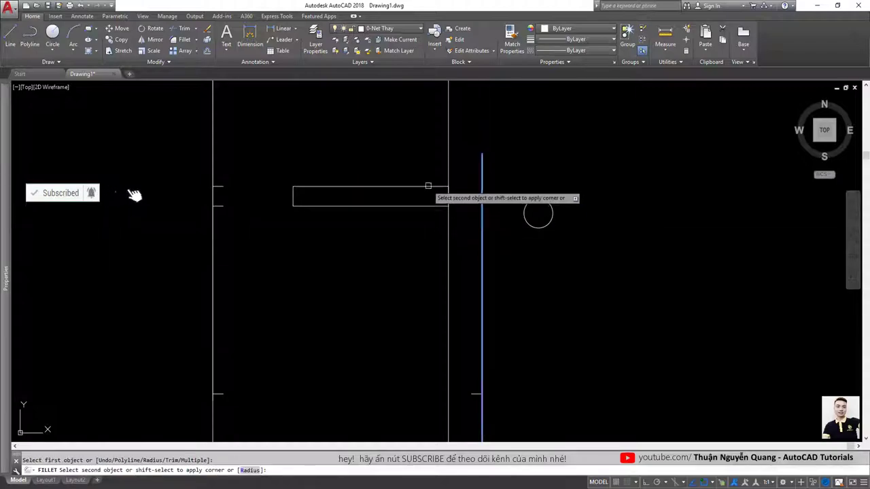
pyautogui.click(429, 187)
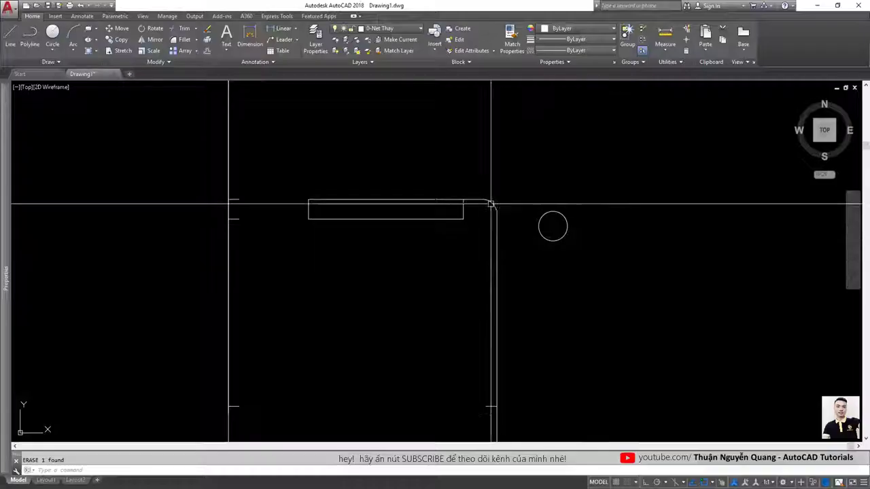
pyautogui.click(442, 259)
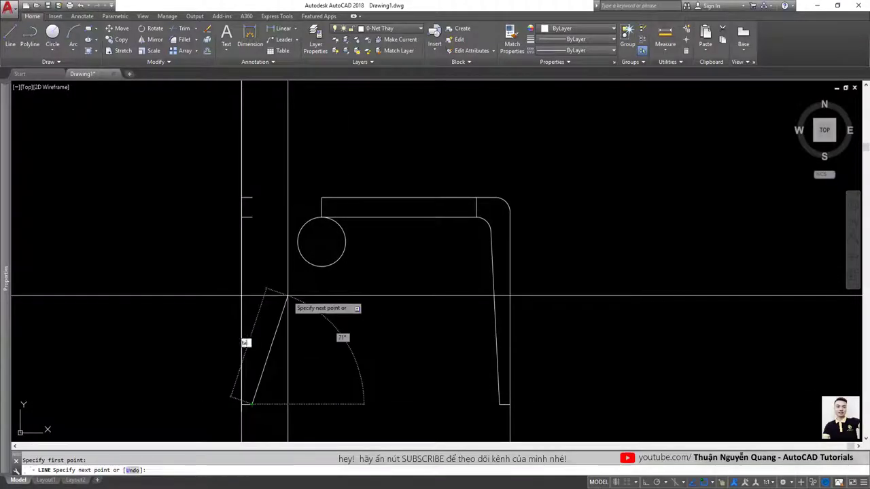
# End the back-leg line tangent to the circle, then delete the slanted line
pyautogui.click(316, 252)
pyautogui.press('Escape')
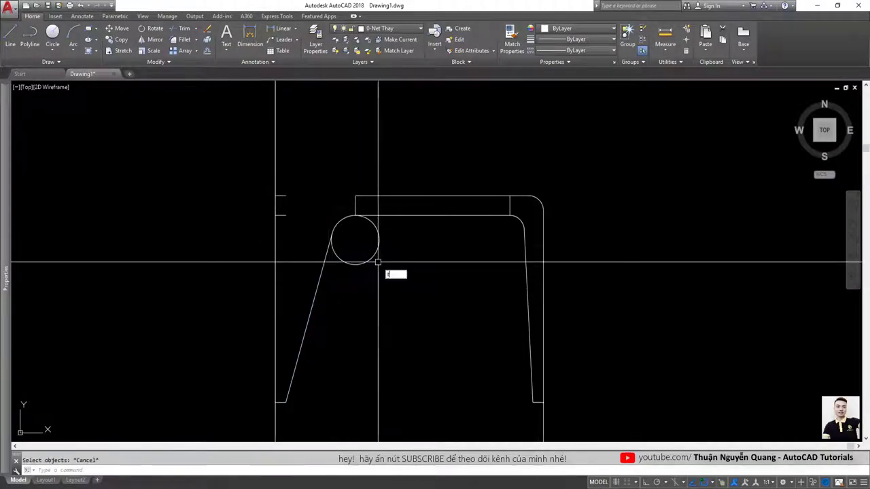
pyautogui.click(326, 333)
pyautogui.press('Delete')
# Start a new line and place the centre of a small circle above the seat rail
pyautogui.write('l')
pyautogui.press('Return')
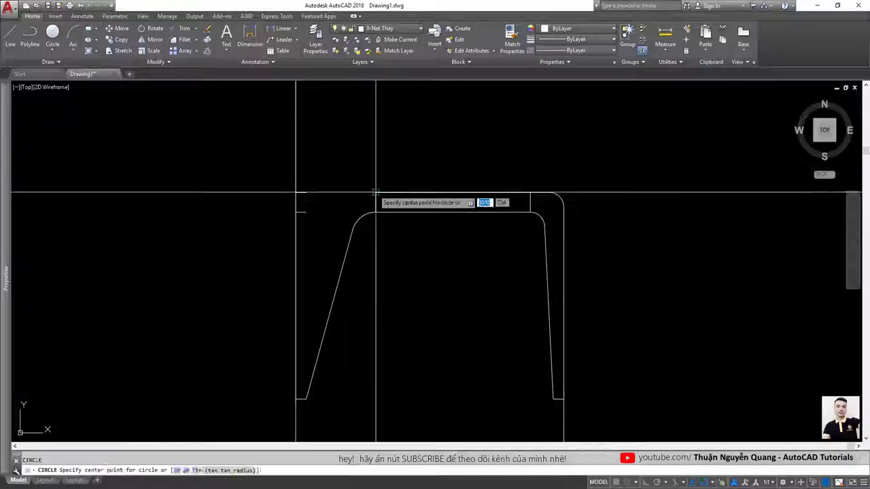
pyautogui.click(376, 192)
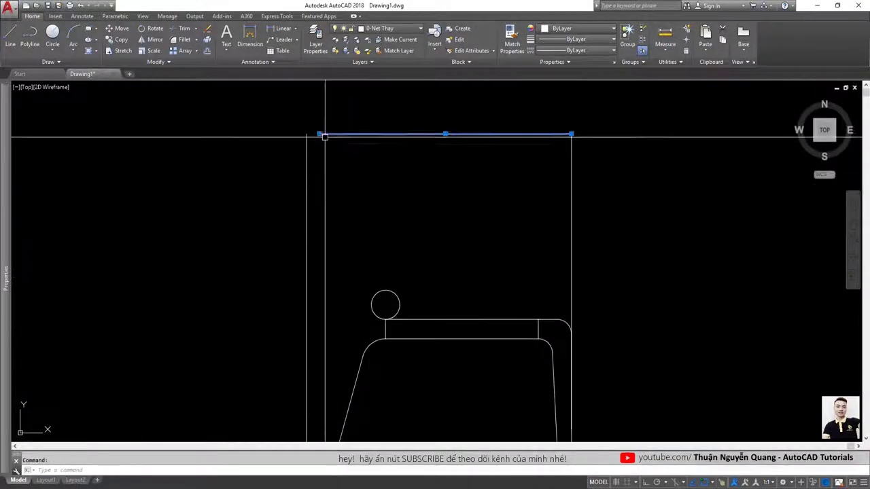
# Start the backrest line tangent to the small top circle using the TAN snap
pyautogui.press('l')
pyautogui.press('Return')
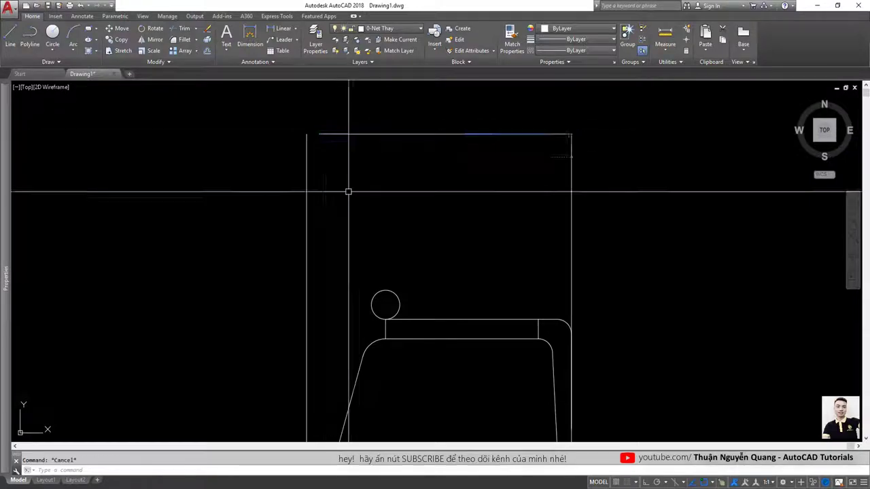
pyautogui.hotkey('alt', 'Tab')
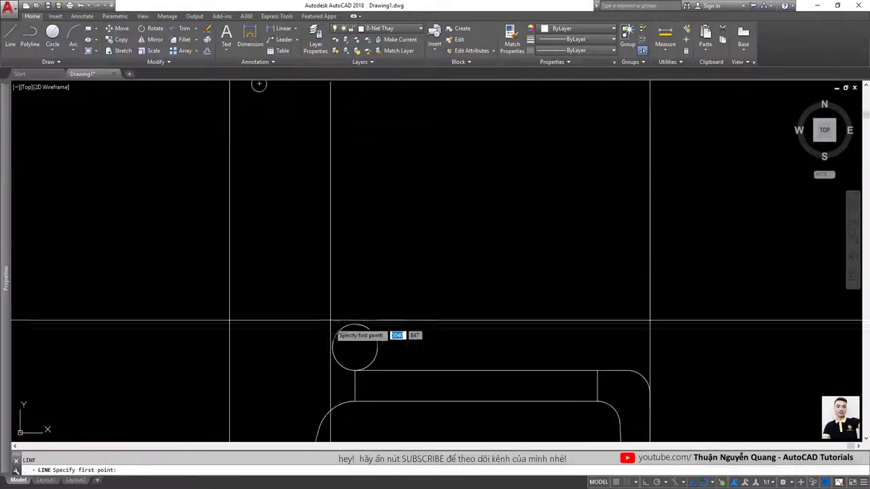
pyautogui.click(274, 130)
pyautogui.write('tan')
pyautogui.press('Return')
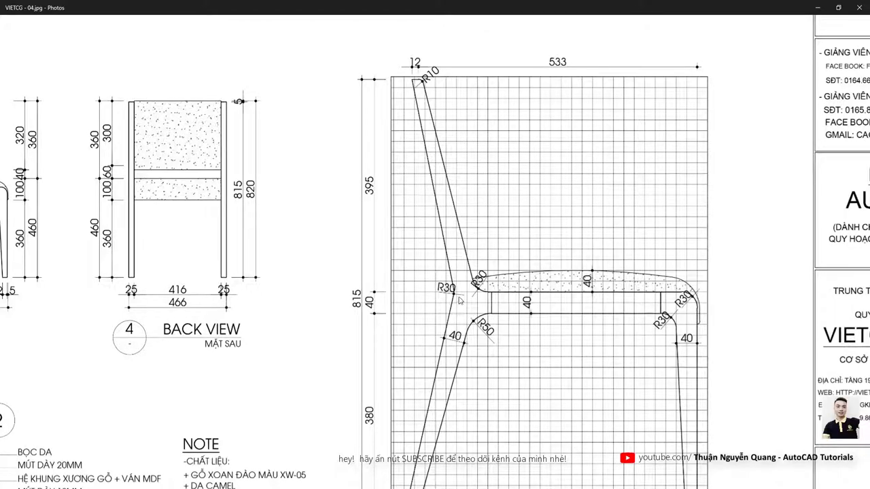
# Pan the Photos reference image up and left to show the seat cushion detail
pyautogui.moveTo(460, 300); pyautogui.dragTo(463, 212)
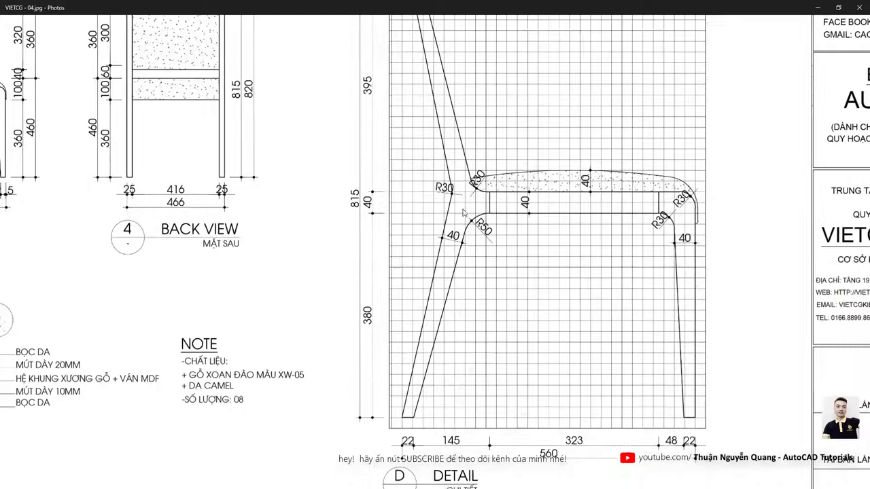
pyautogui.moveTo(463, 248); pyautogui.dragTo(447, 250)
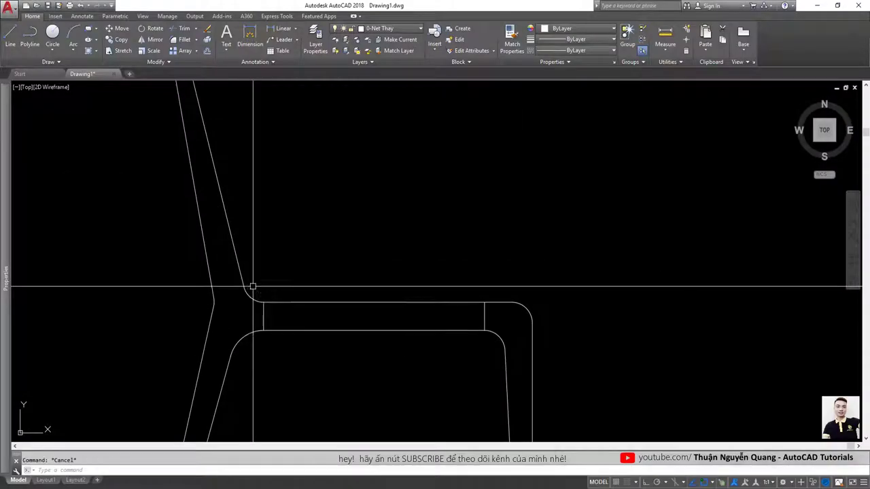
# Draw the seat cushion profile as a spline along the top of the seat rail
pyautogui.write('spl')
pyautogui.press('Return')
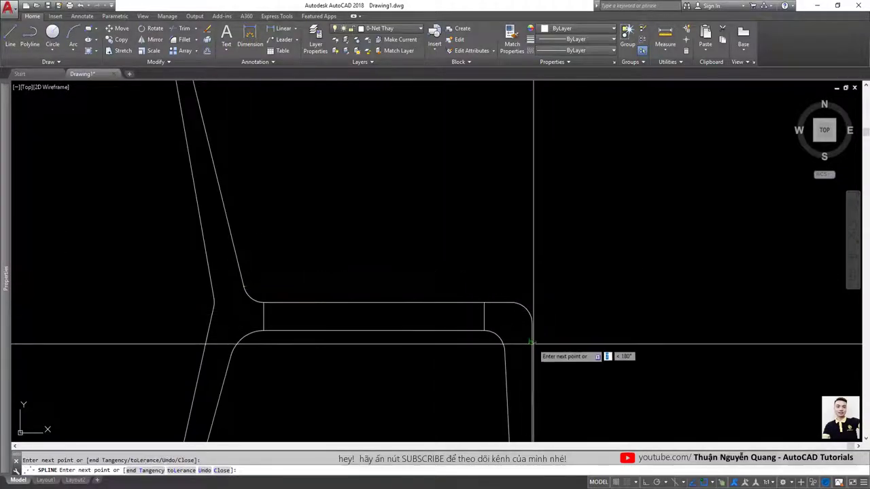
pyautogui.press('Return')
pyautogui.scroll(5, 534, 343)
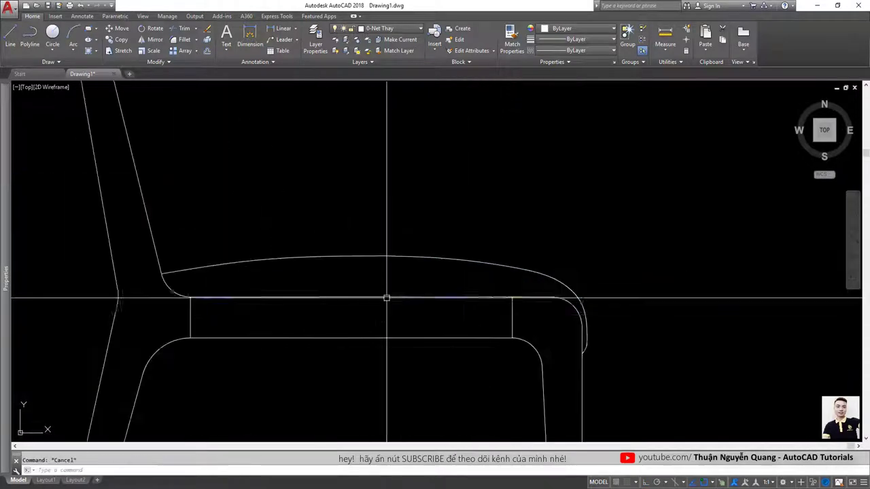
pyautogui.press('Return')
pyautogui.click(360, 285)
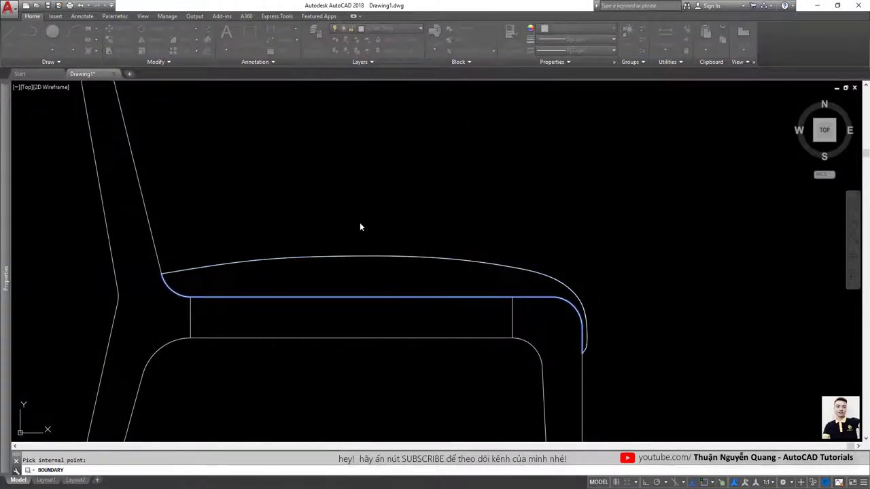
# Try picking the seat area for a boundary, then dismiss the failed-boundary warning
pyautogui.write('bo')
pyautogui.press('Return')
pyautogui.click(333, 120)
pyautogui.click(360, 285)
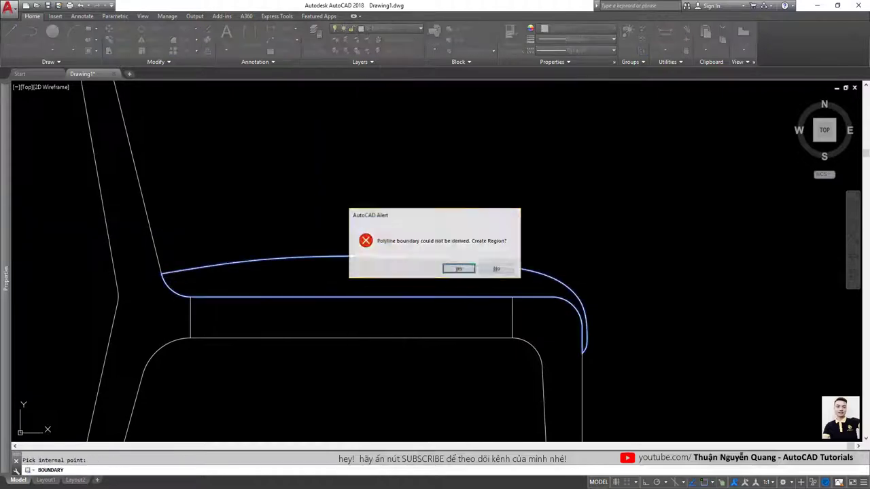
pyautogui.click(448, 267)
pyautogui.press('h')
pyautogui.press('Return')
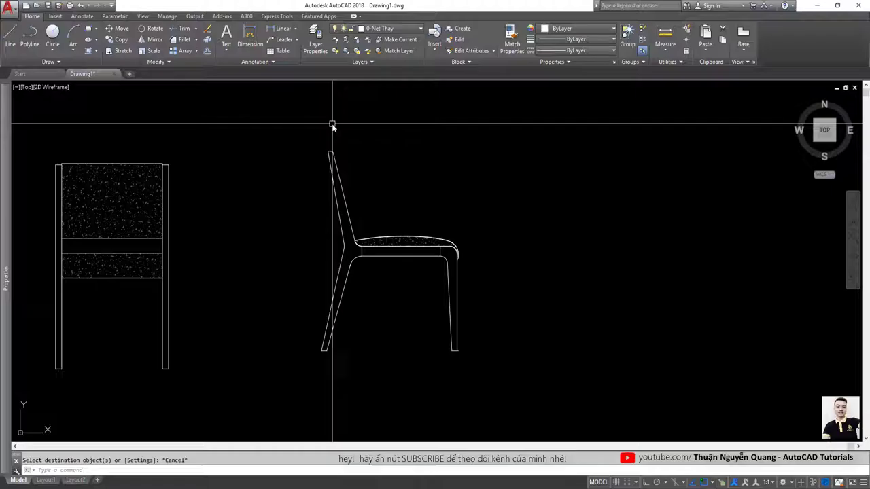
# Draw a rectangular frame around the side-view chair and place a copy to the right
pyautogui.write('rec')
pyautogui.press('Return')
pyautogui.click(313, 145)
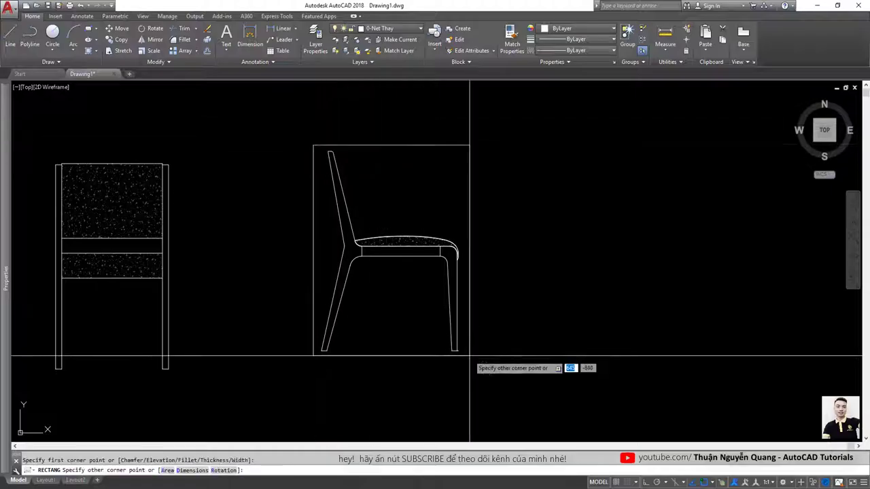
pyautogui.click(471, 354)
pyautogui.moveTo(603, 220); pyautogui.dragTo(479, 241, button='middle')
pyautogui.press('Escape')
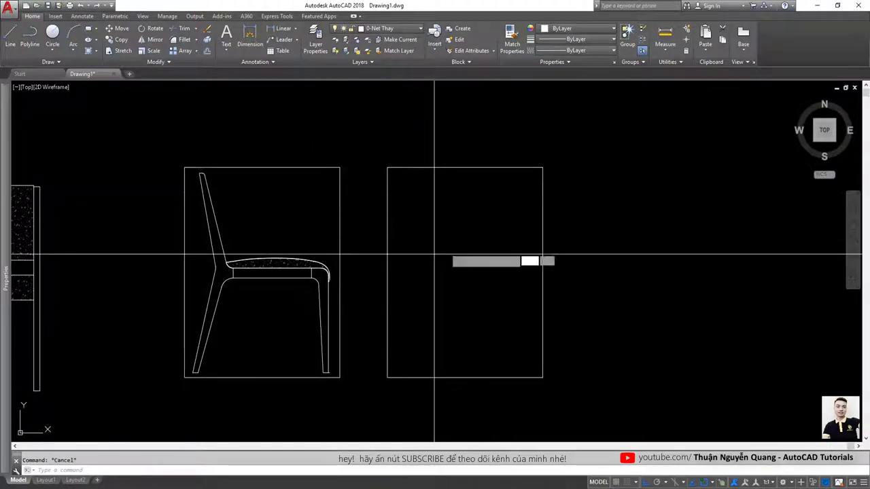
# Fill the copied frame with an ANSI37 hatch at angle 45 and scale 100
pyautogui.write('h')
pyautogui.press('Return')
pyautogui.click(517, 62)
pyautogui.click(443, 154)
pyautogui.click(367, 166)
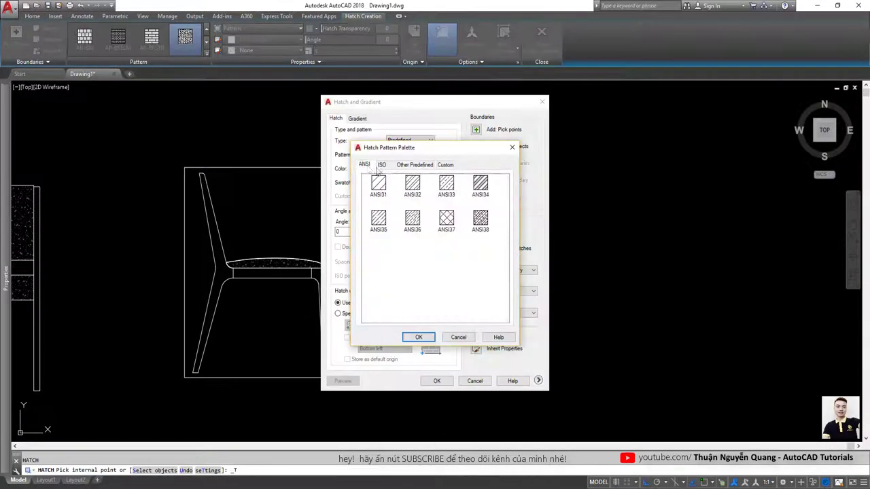
pyautogui.click(419, 337)
pyautogui.doubleClick(347, 232)
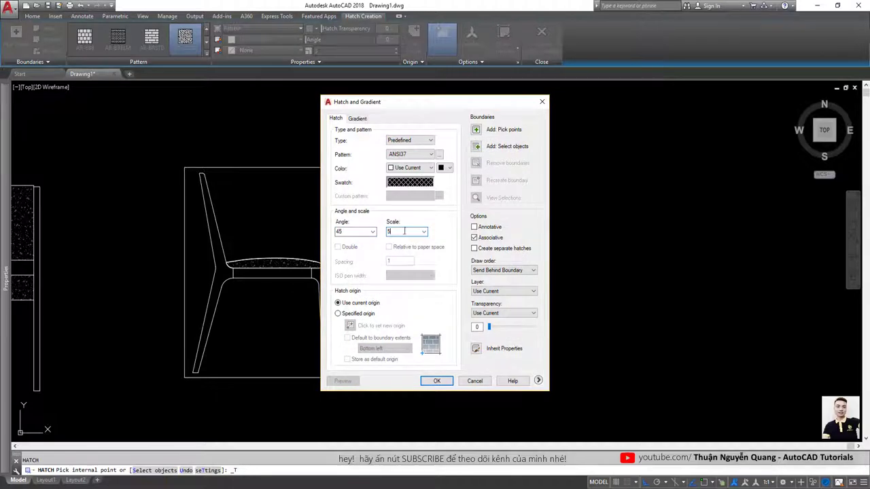
pyautogui.click(476, 131)
pyautogui.write('0')
pyautogui.press('Return')
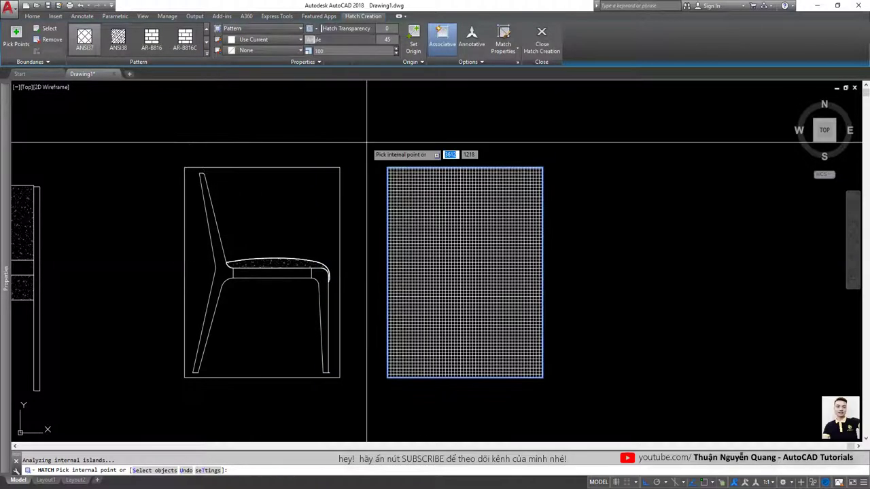
pyautogui.press('Return')
pyautogui.click(431, 249)
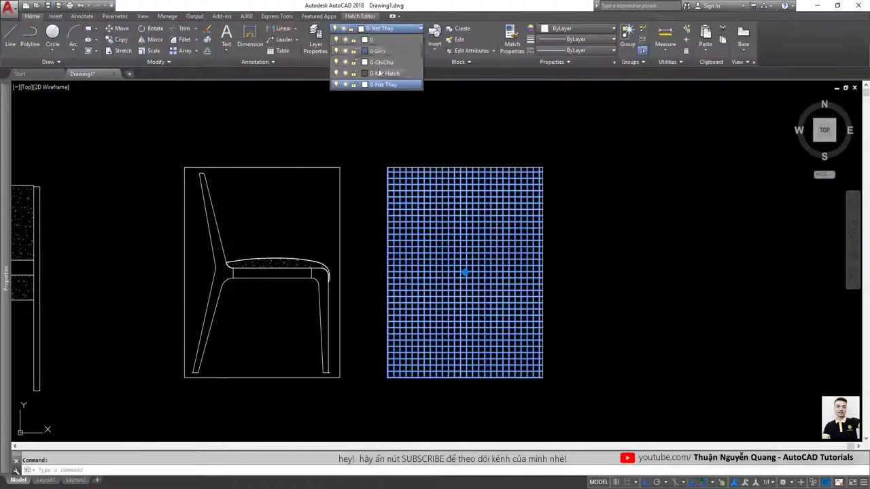
# Move the grid hatch onto the chair's frame and send it behind the chair lines
pyautogui.write('m')
pyautogui.press('Return')
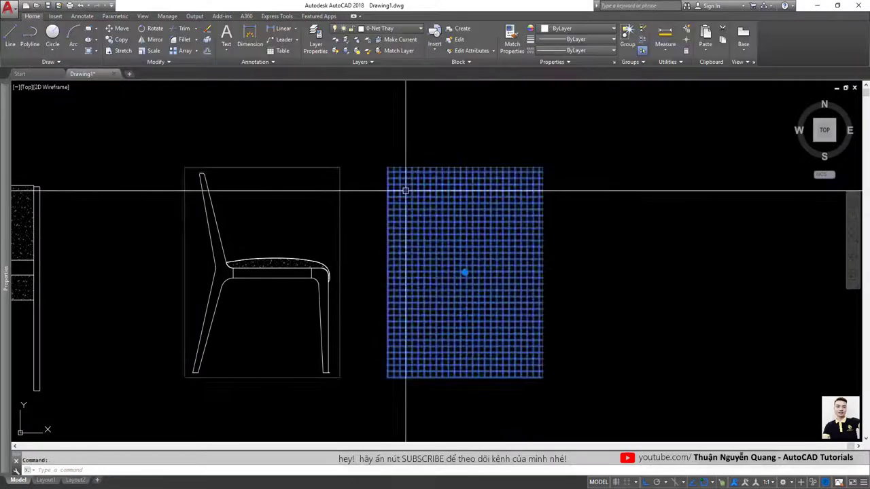
pyautogui.click(388, 168)
pyautogui.click(184, 166)
pyautogui.moveTo(269, 217); pyautogui.dragTo(330, 217, button='middle')
pyautogui.click(330, 218)
pyautogui.rightClick(333, 227)
pyautogui.press('Escape')
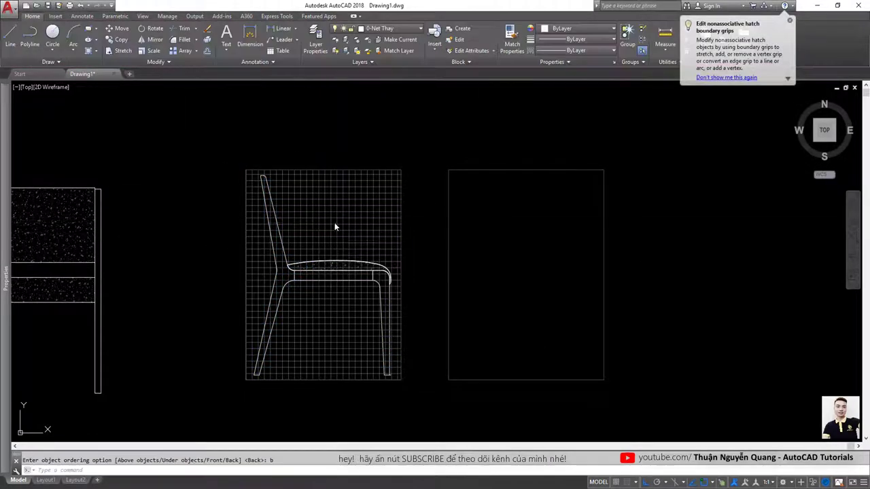
pyautogui.click(253, 159)
# Finish selecting the hatch, check the chair reference picture, then clear the selection
pyautogui.click(379, 384)
pyautogui.scroll(4, 388, 259)
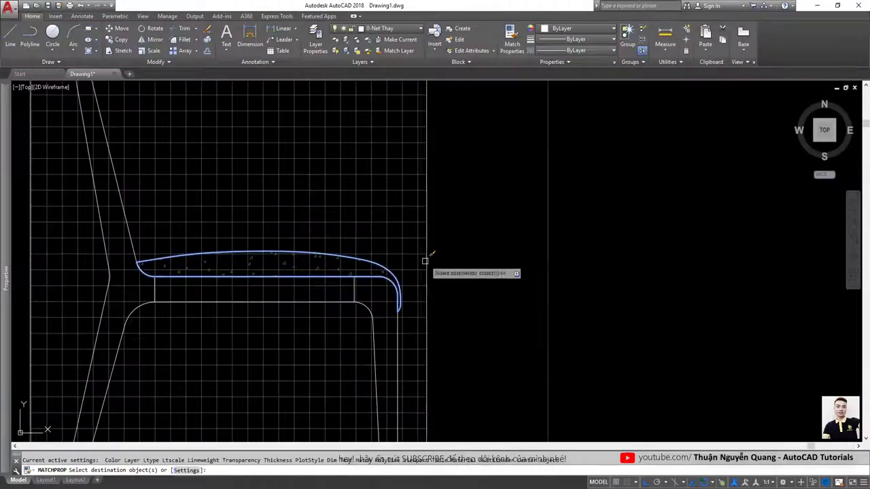
pyautogui.scroll(-2, 379, 214)
pyautogui.hotkey('alt', 'Tab')
pyautogui.hotkey('alt', 'Tab')
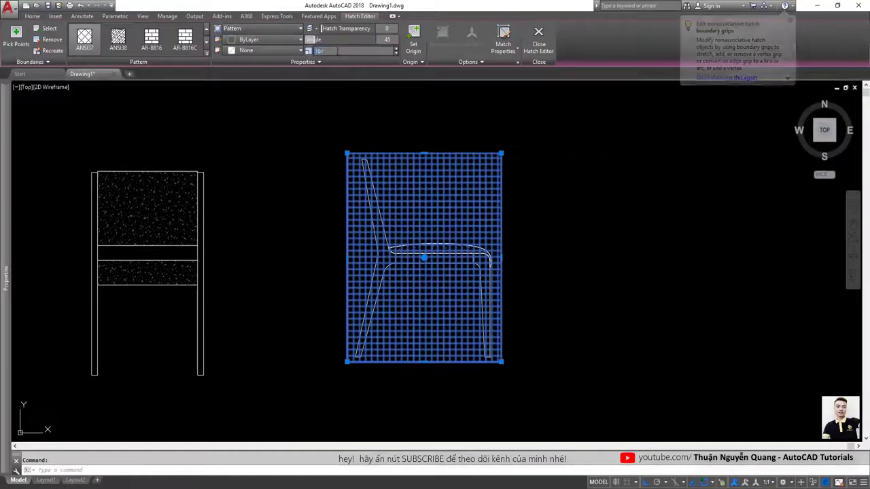
pyautogui.press('Escape')
# Drop the side-view frame beside the two front views, recentre the drawing, and show lineweights
pyautogui.scroll(3, 464, 246)
pyautogui.scroll(-2, 462, 245)
pyautogui.scroll(1, 462, 243)
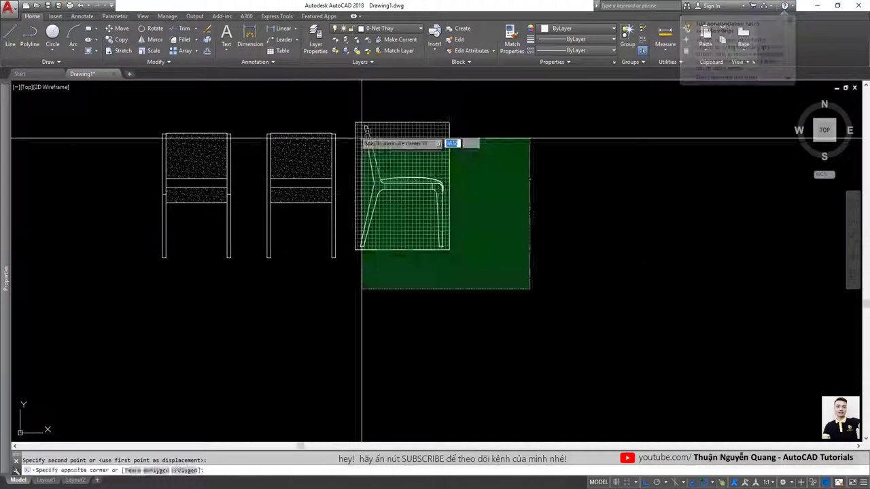
pyautogui.scroll(3, 428, 251)
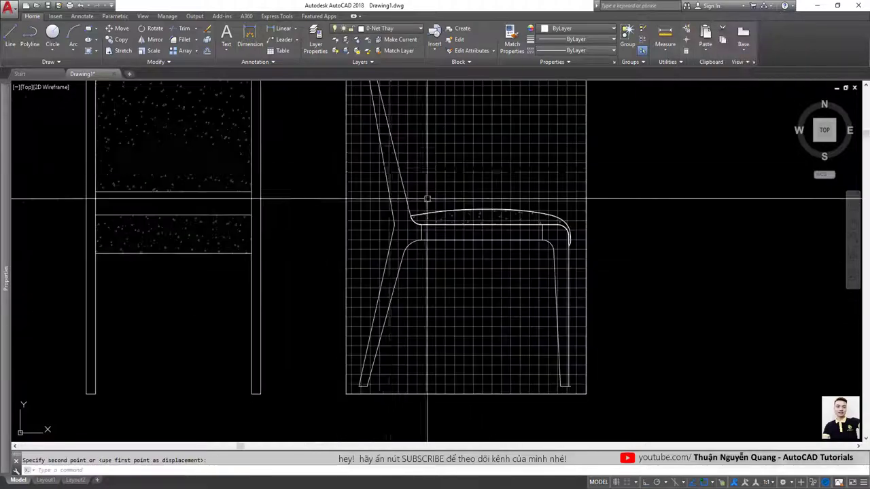
pyautogui.scroll(-3, 499, 188)
pyautogui.click(499, 188)
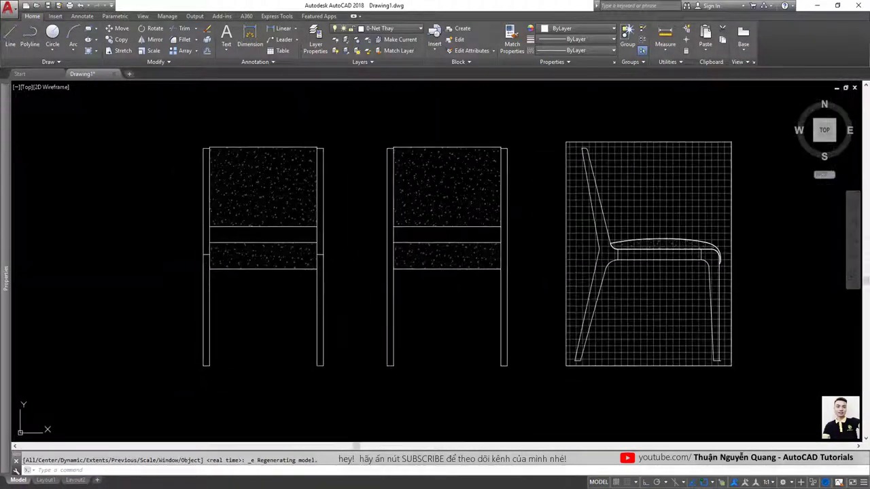
pyautogui.scroll(1, 776, 301)
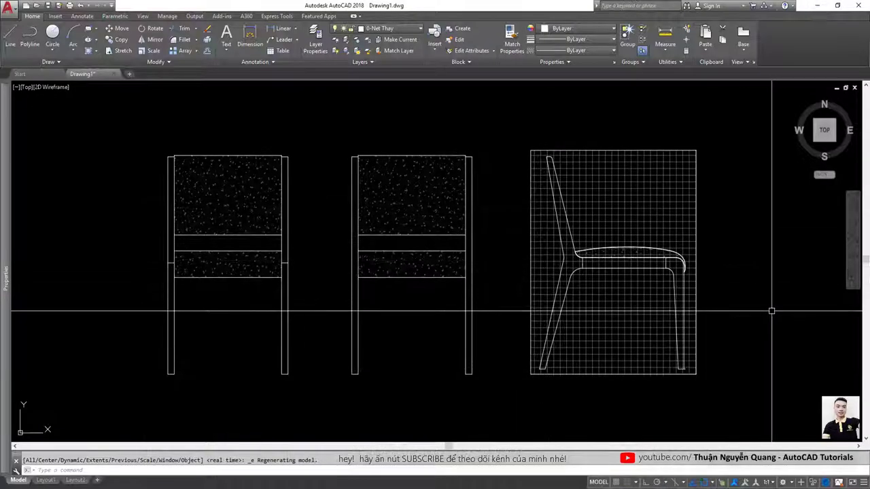
pyautogui.moveTo(771, 311); pyautogui.dragTo(737, 303, button='middle')
pyautogui.moveTo(627, 256); pyautogui.dragTo(501, 281, button='middle')
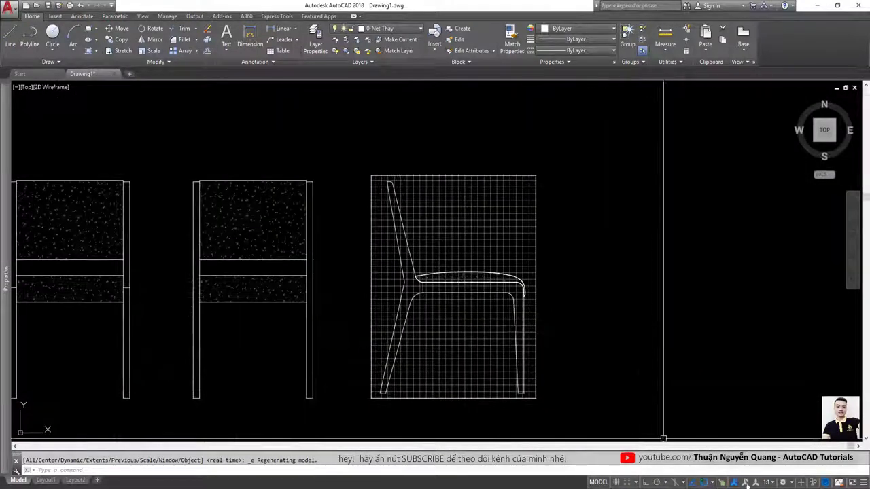
pyautogui.click(858, 482)
pyautogui.click(712, 483)
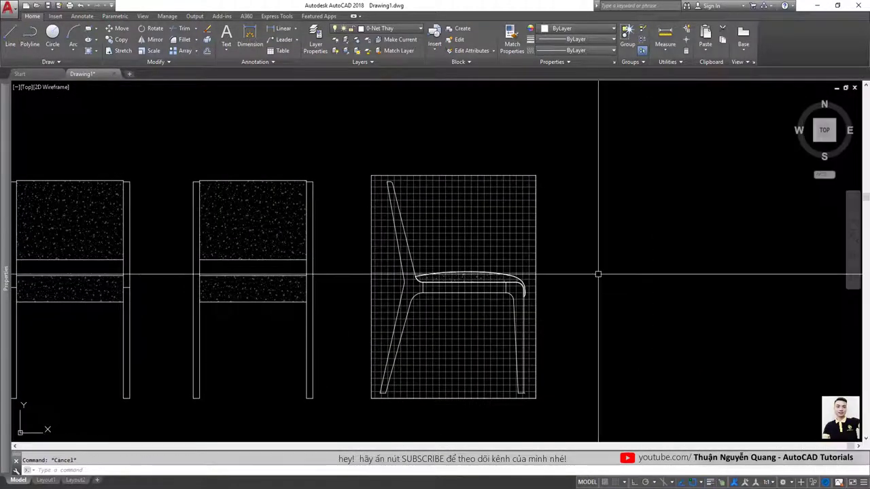
# Via LA, give 0-Net Thay a heavier lineweight and 0-Net Hatch 0.05 mm, then display lineweights
pyautogui.write('la')
pyautogui.press('Return')
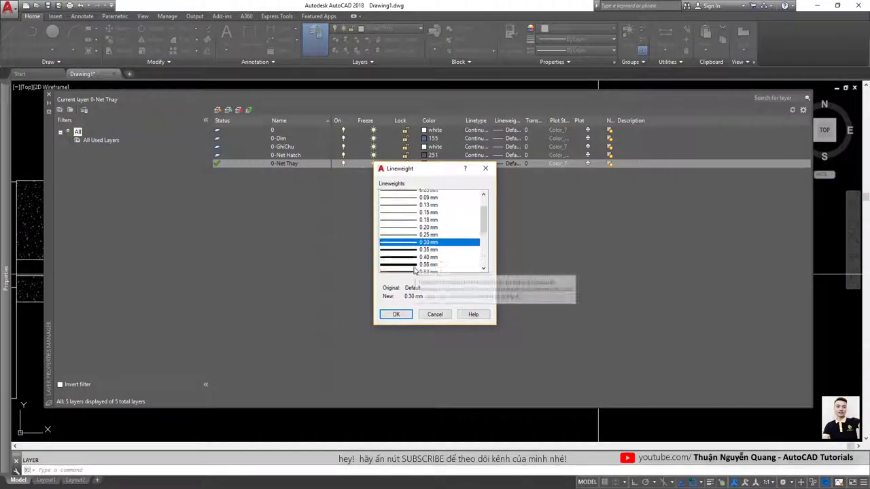
pyautogui.doubleClick(427, 257)
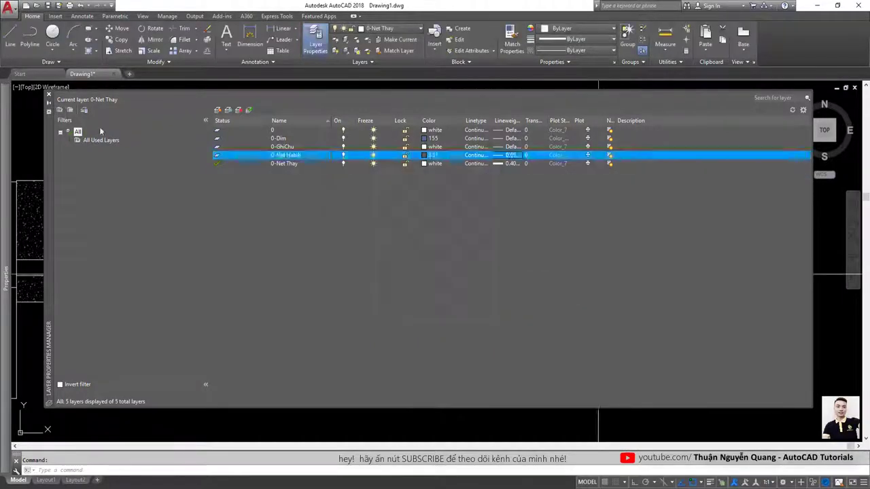
pyautogui.press('Escape')
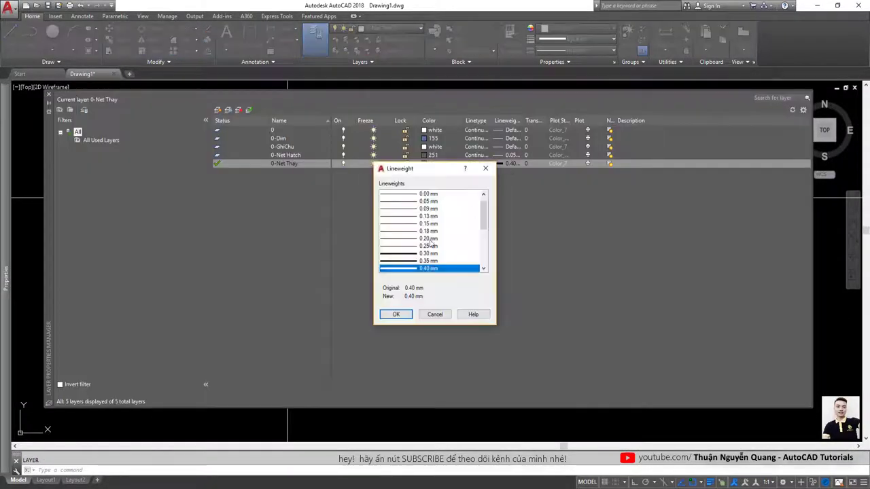
pyautogui.scroll(-2, 611, 278)
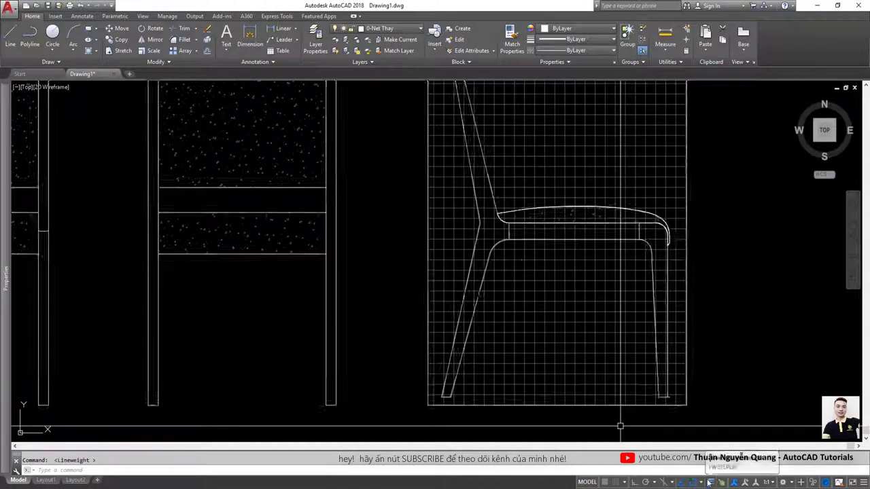
pyautogui.click(708, 481)
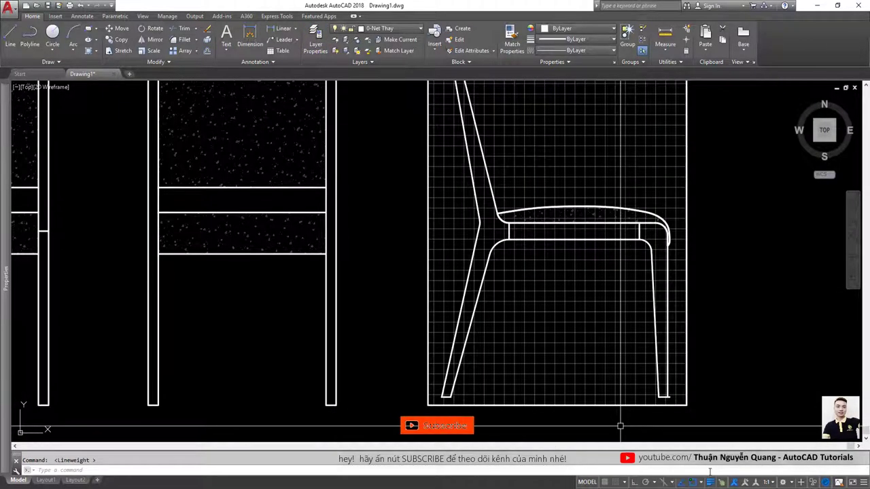
pyautogui.scroll(-3, 503, 306)
pyautogui.scroll(2, 428, 306)
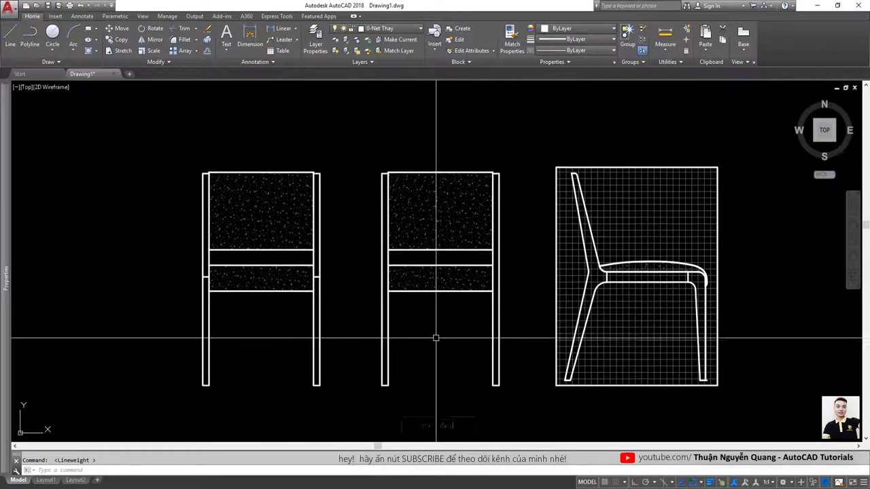
pyautogui.scroll(-2, 565, 240)
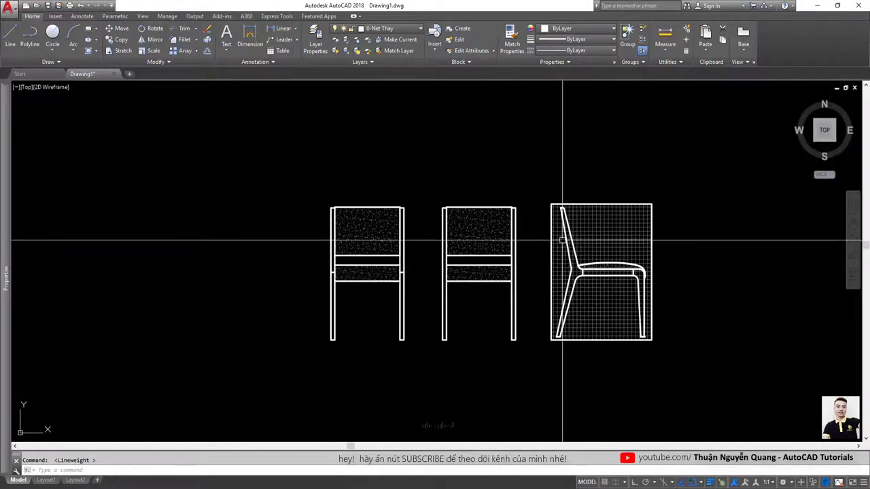
pyautogui.scroll(2, 592, 246)
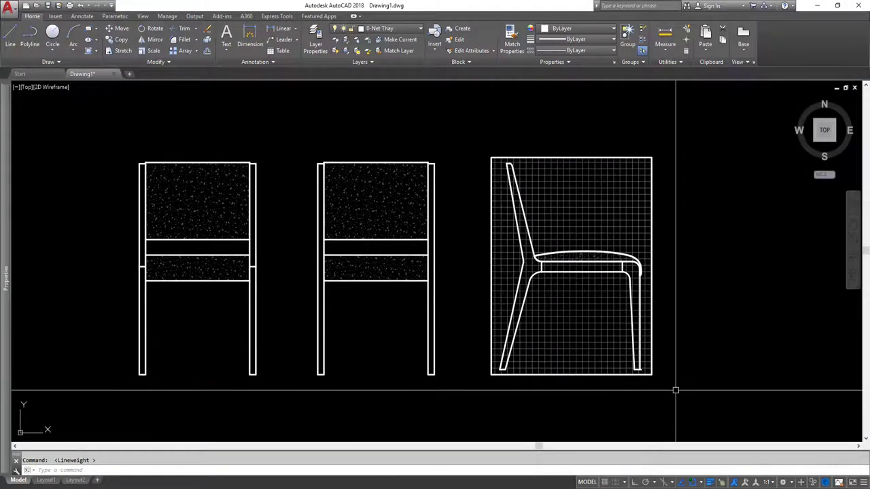